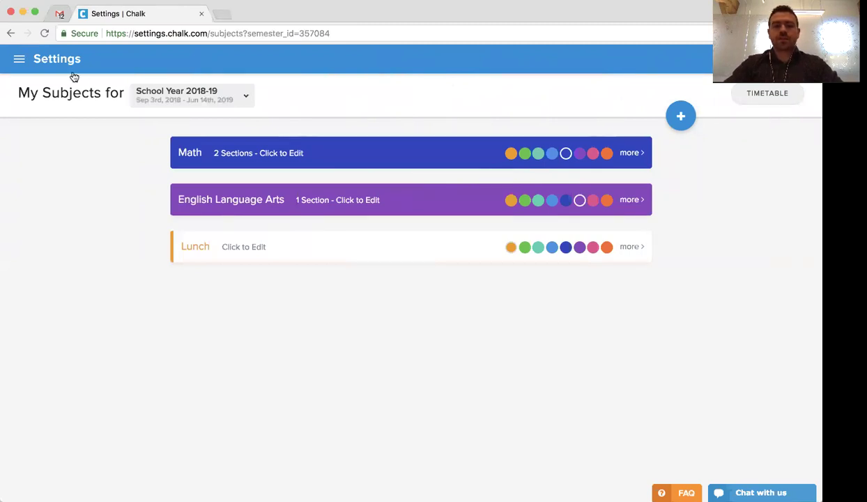
Step: Go to the Planboard templates list
left_click(55, 62)
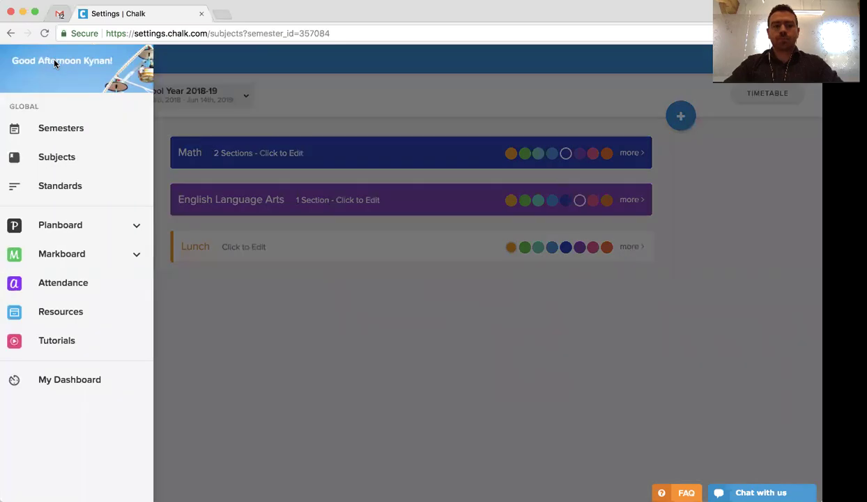
left_click(137, 228)
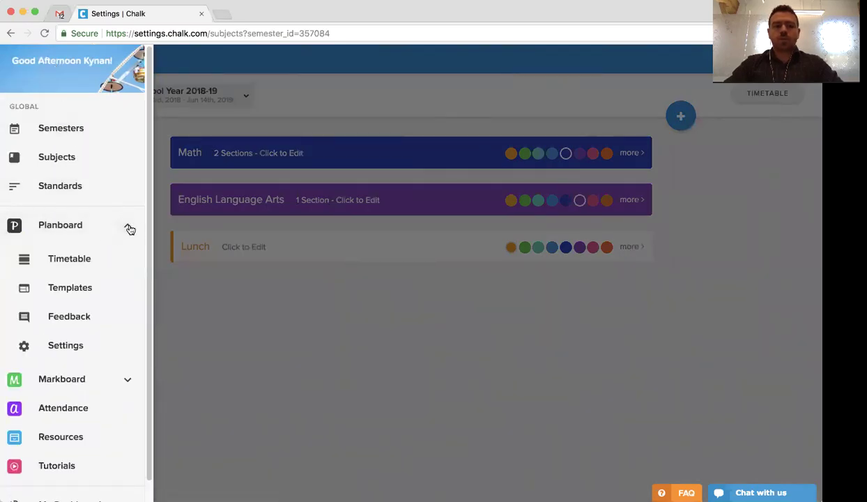
left_click(85, 293)
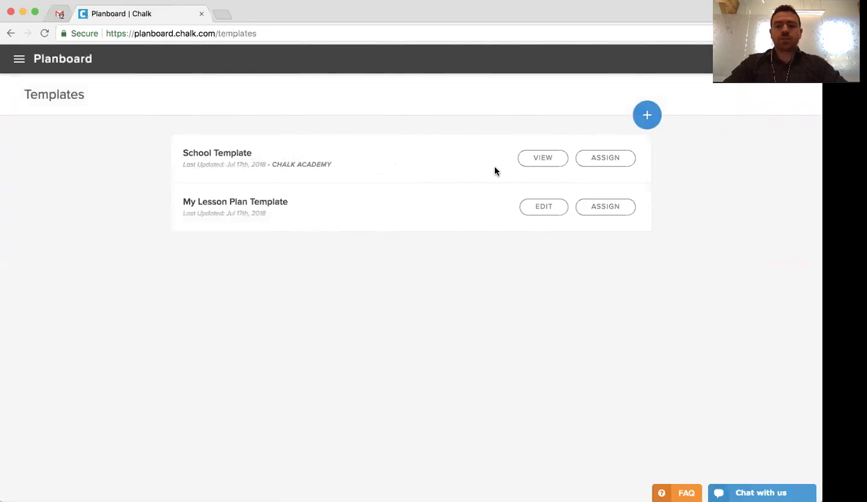
Step: View the School Template through to its Specific Performance Indicator tables, and return to the templates list
left_click(542, 157)
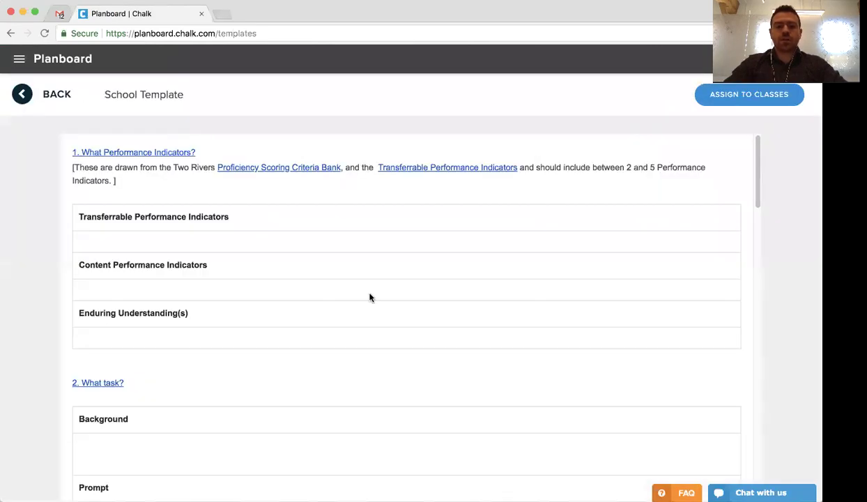
scroll(369, 296, "down", 5)
scroll(370, 298, "down", 15)
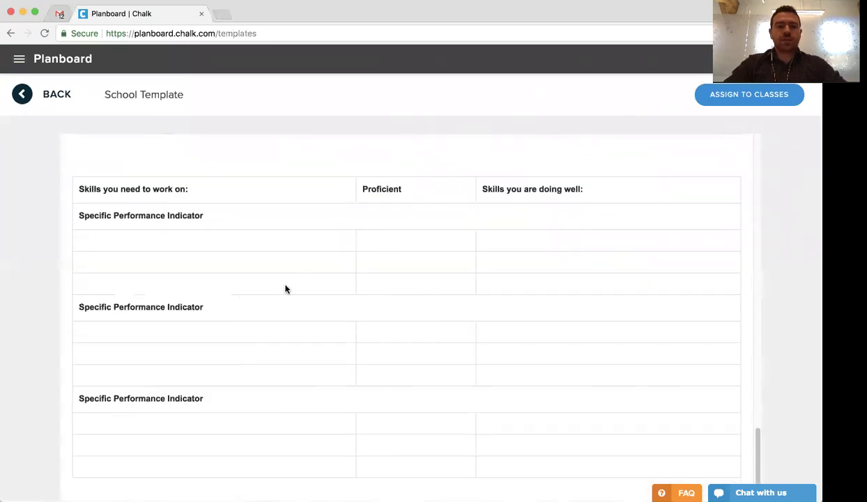
left_click(22, 95)
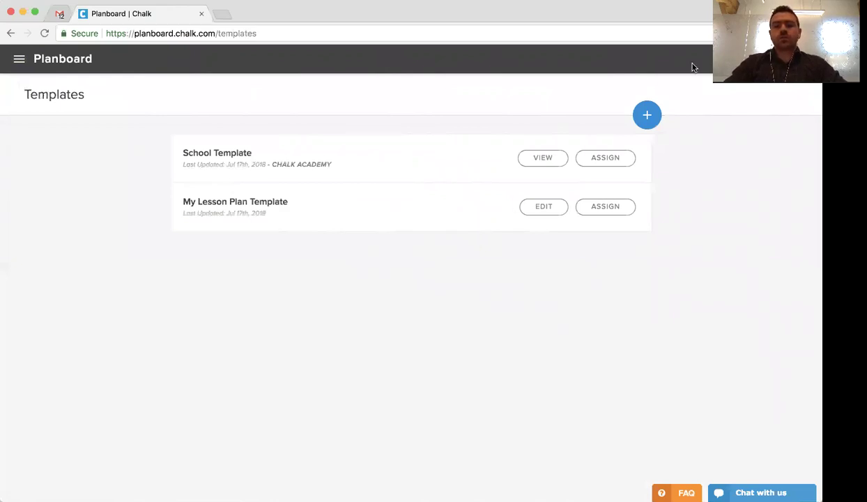
Step: Create a new lesson template and name it "Another Lesson Template"
left_click(647, 116)
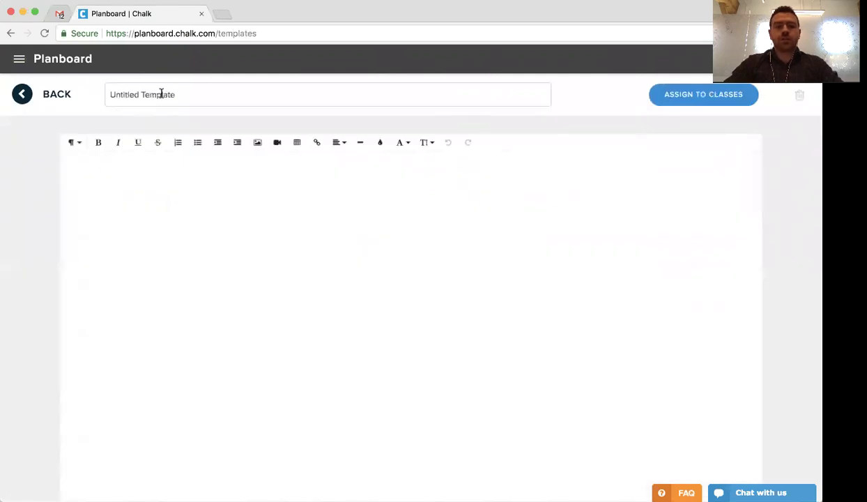
double_click(126, 94)
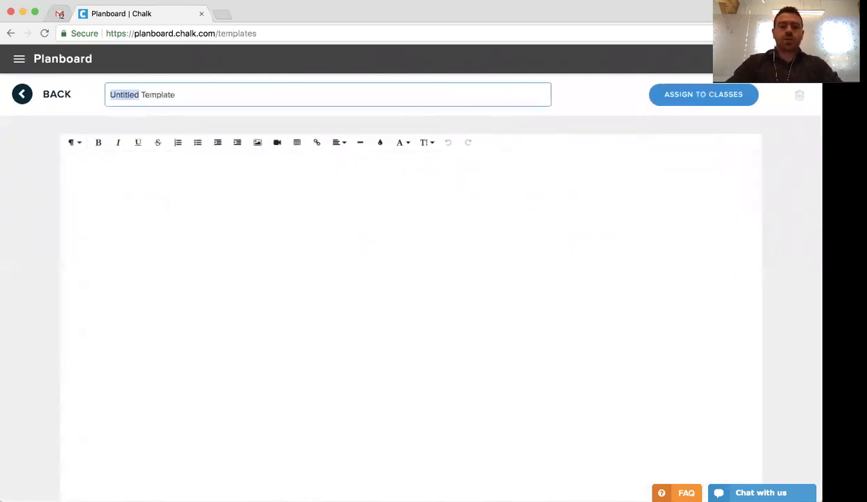
type("Another ")
type("Lesson")
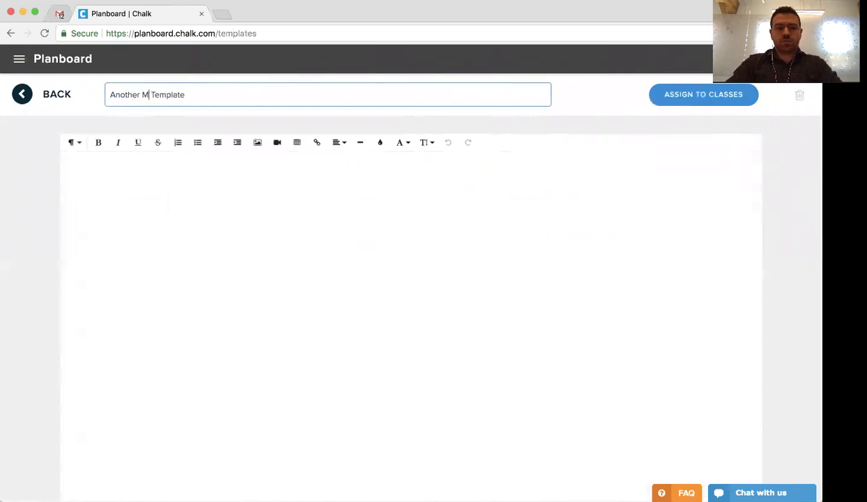
key("End")
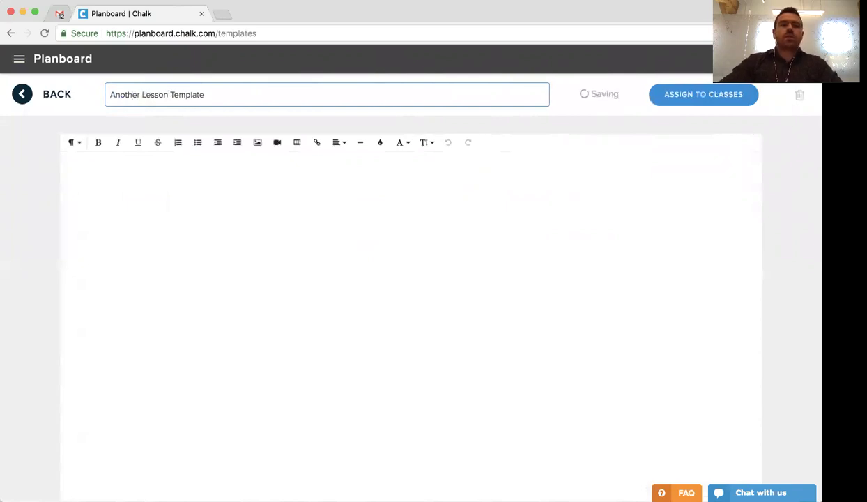
Step: Enter "Content for the template gets created here.." as the template's body text and return to the templates list
left_click(211, 222)
type("Co")
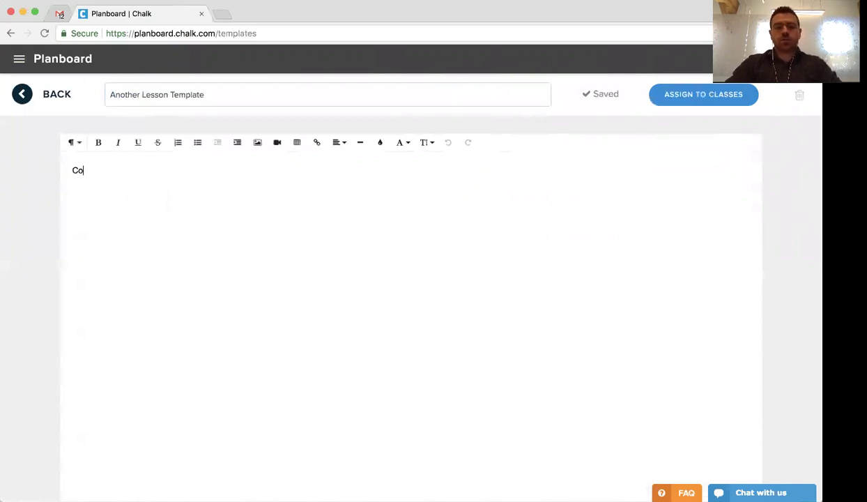
type("ntent for the templat")
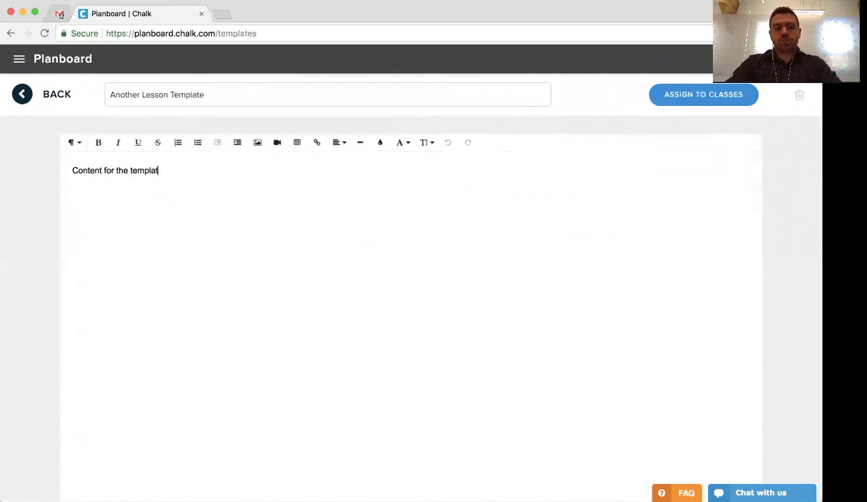
type("e gets created here..")
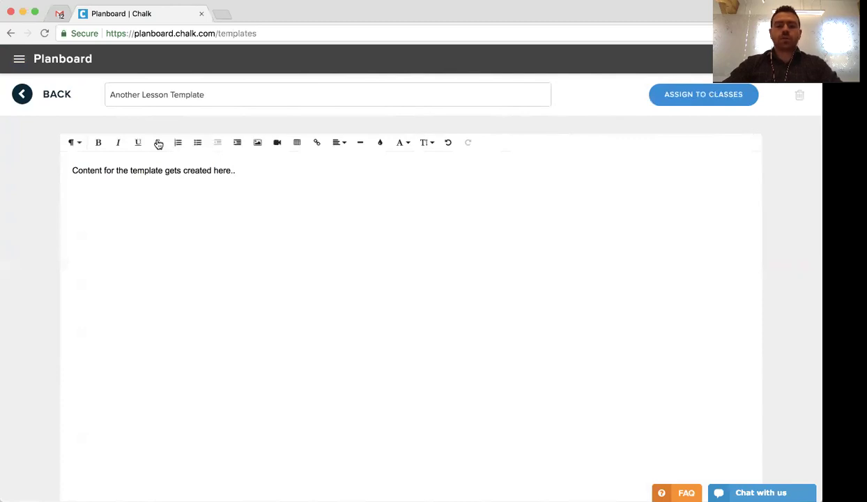
left_click(38, 95)
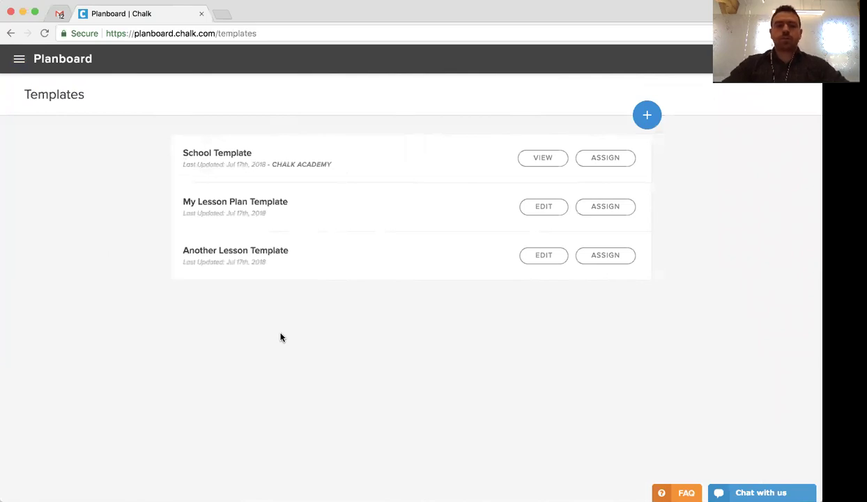
Step: Open My Lesson Plan Template for editing and review its title and section headings
left_click(556, 209)
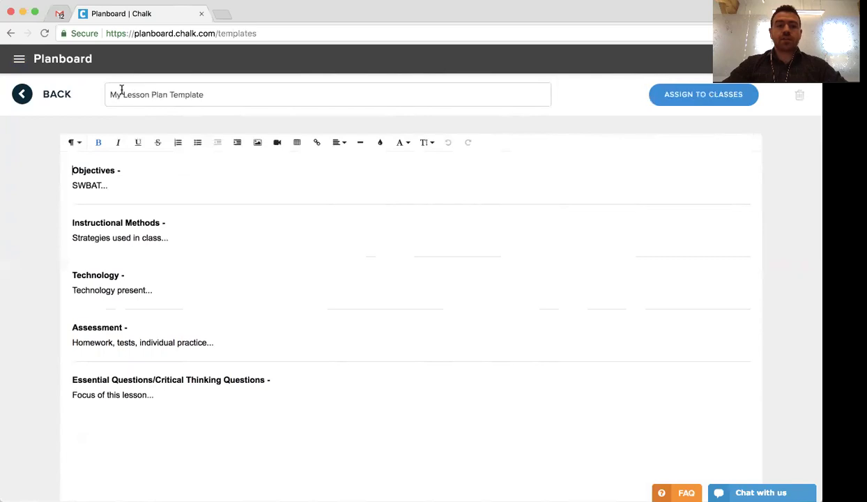
left_click_drag(113, 94, 210, 93)
left_click(204, 93)
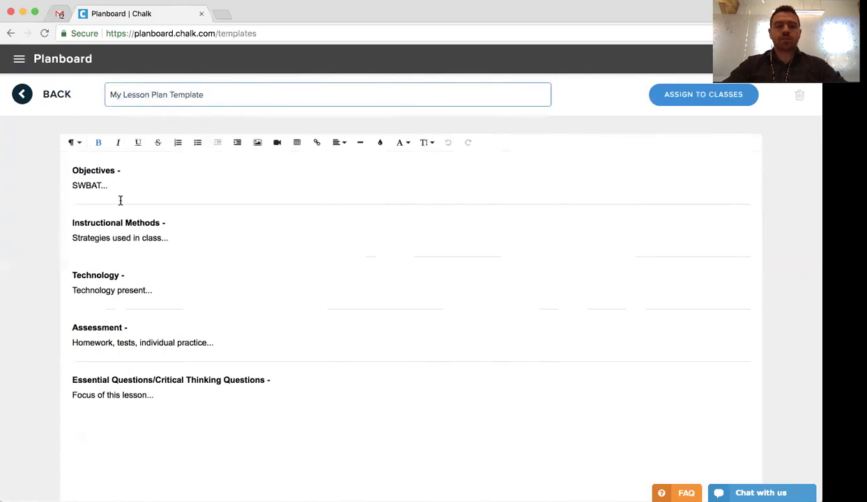
left_click_drag(68, 171, 264, 416)
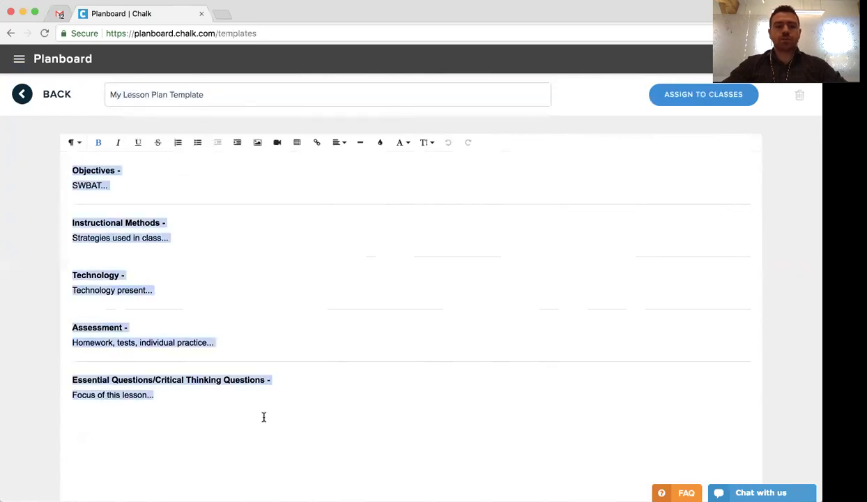
left_click(235, 277)
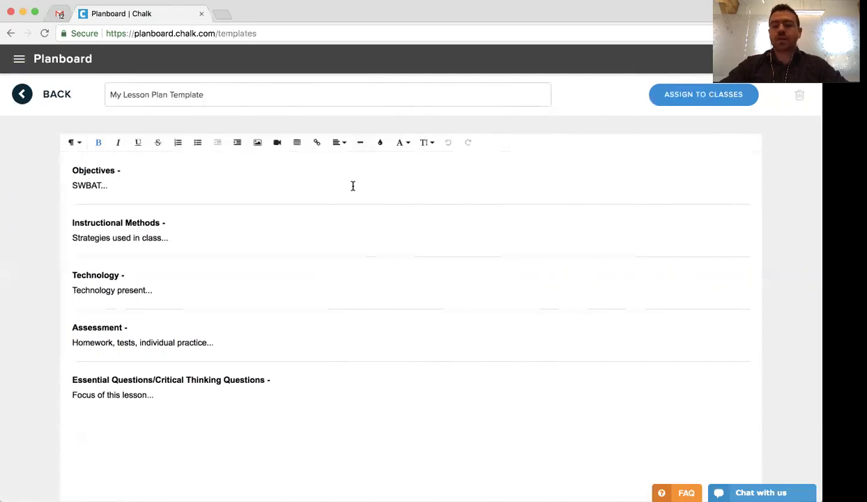
Step: Assign My Lesson Plan Template to English Language Arts for School Year 2018-19, and check its assignment from the templates list
left_click(714, 101)
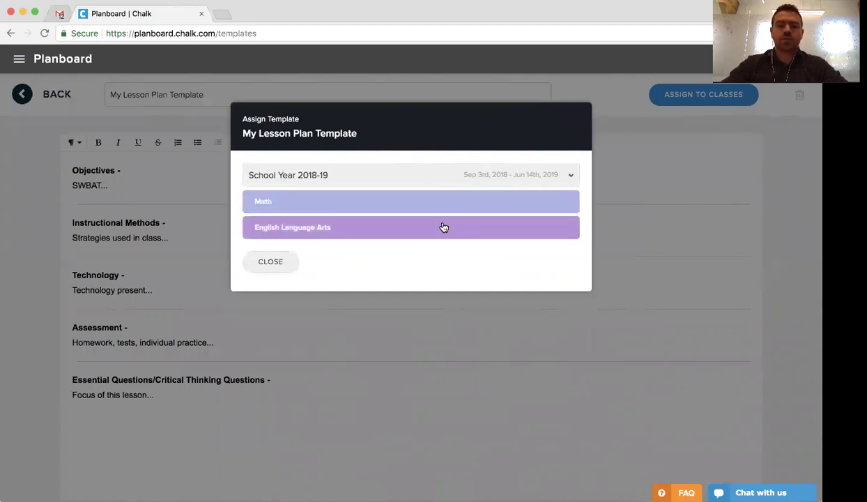
left_click(443, 228)
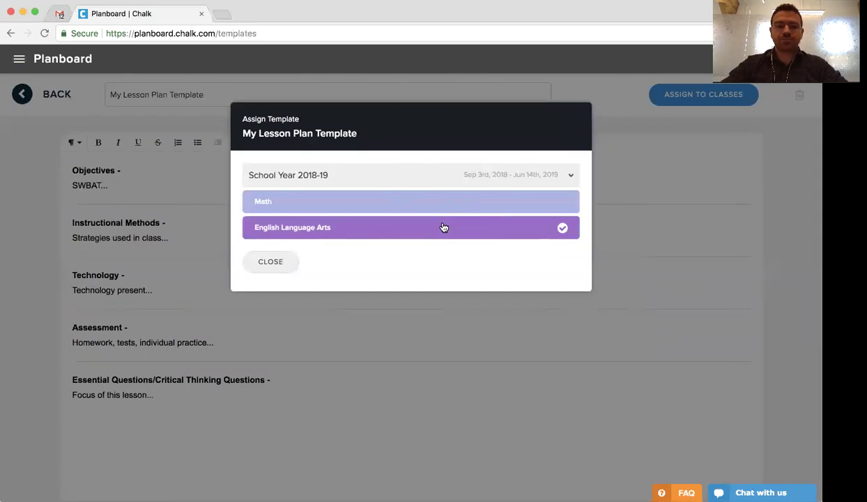
left_click(274, 261)
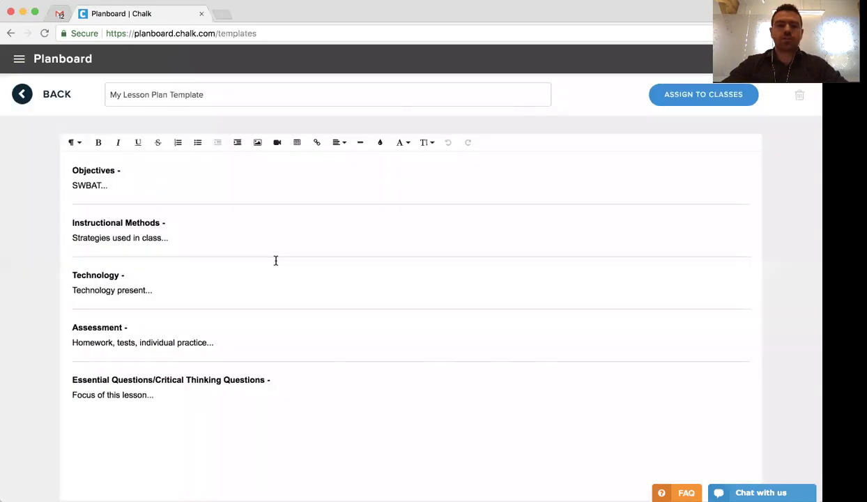
left_click(52, 99)
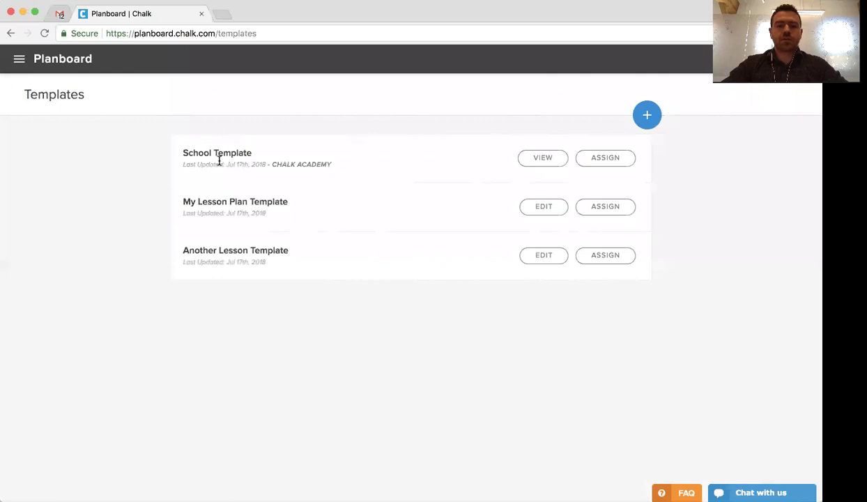
left_click(605, 207)
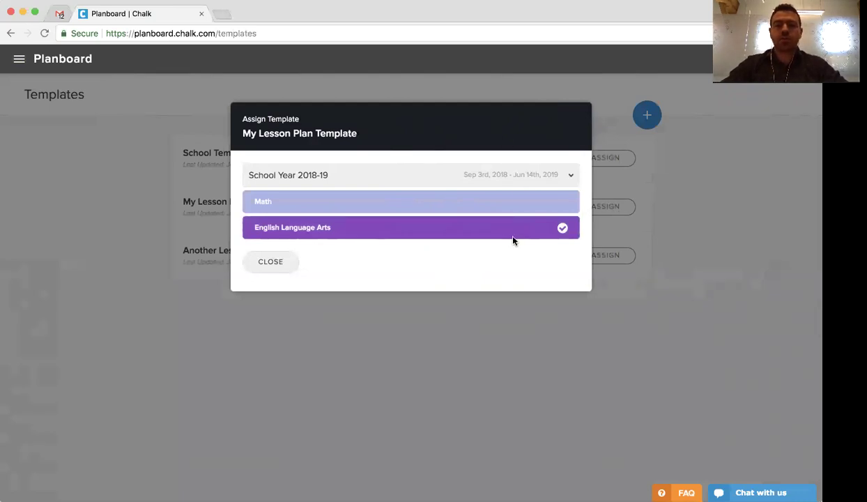
left_click(258, 257)
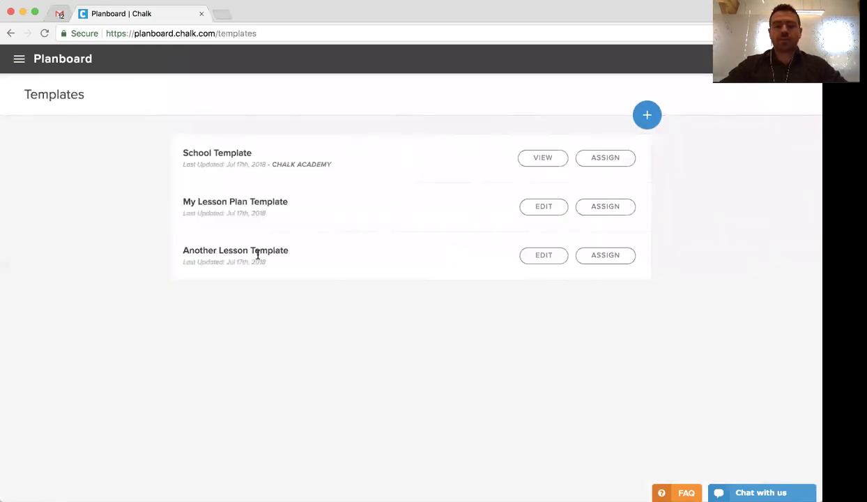
Step: Go to the Planboard day planner and open the Math - Morning Block lesson for editing
left_click(73, 61)
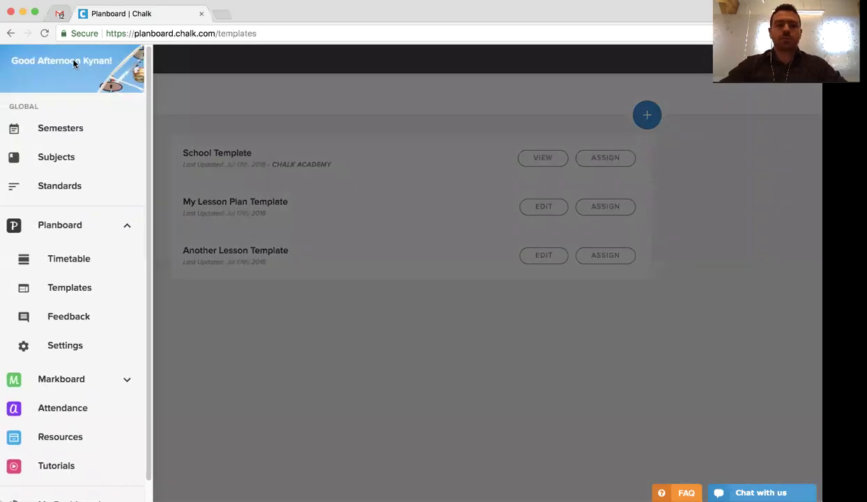
left_click(66, 230)
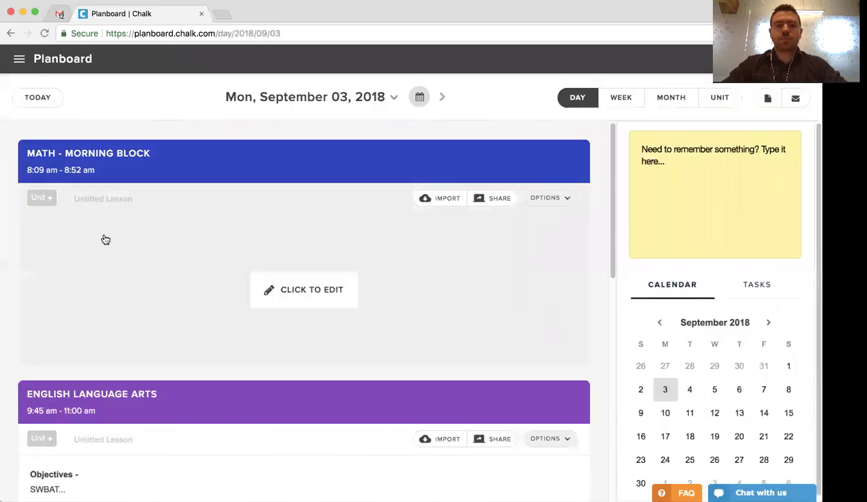
left_click(388, 286)
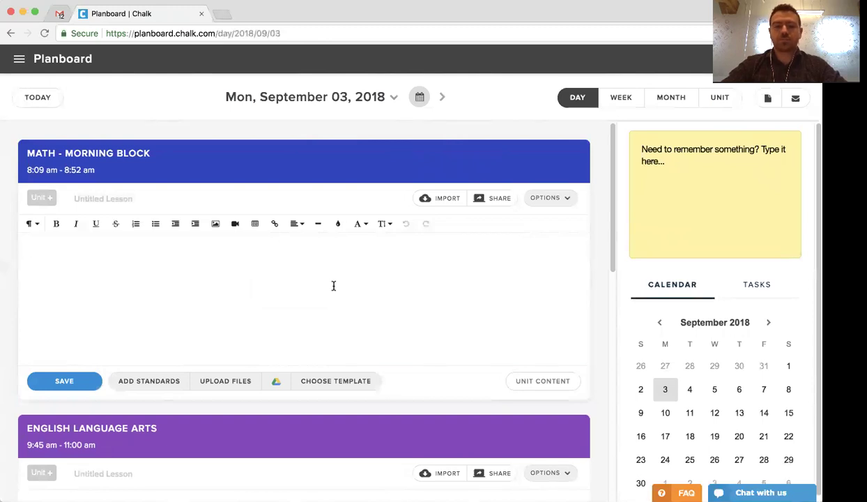
Step: Open the English Language Arts lesson for editing and review its template sections, including the text under Objectives
scroll(378, 279, "down", 3)
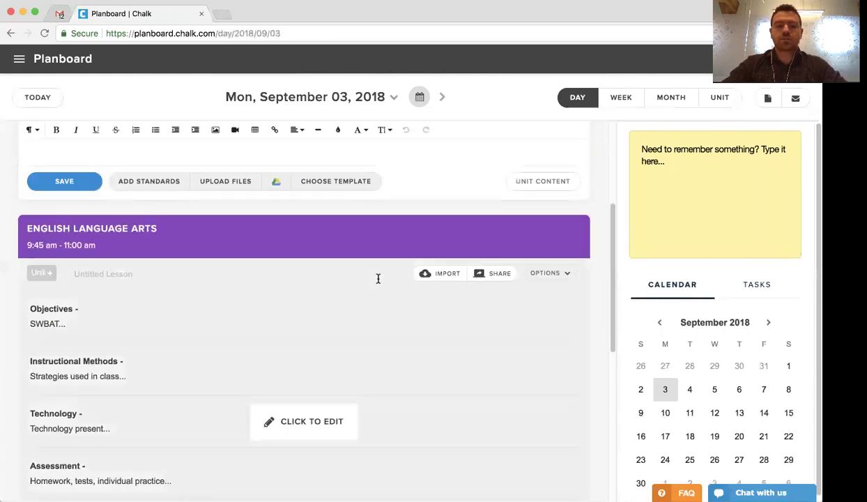
scroll(378, 279, "down", 2)
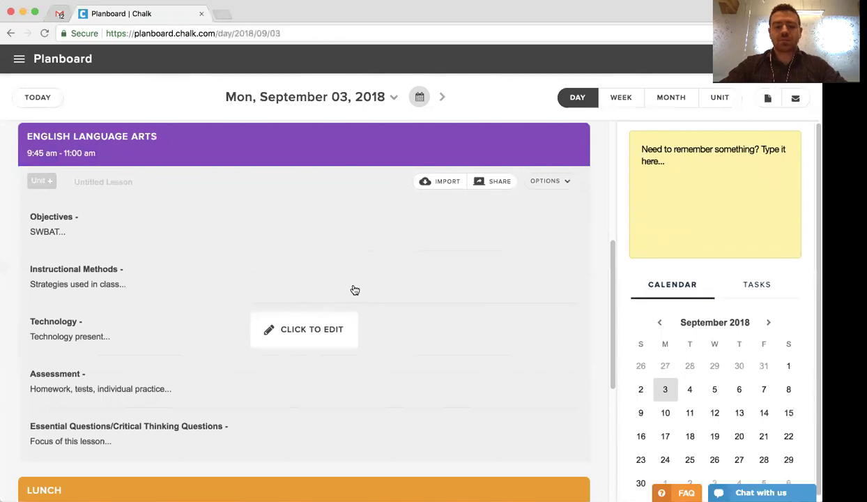
left_click(336, 335)
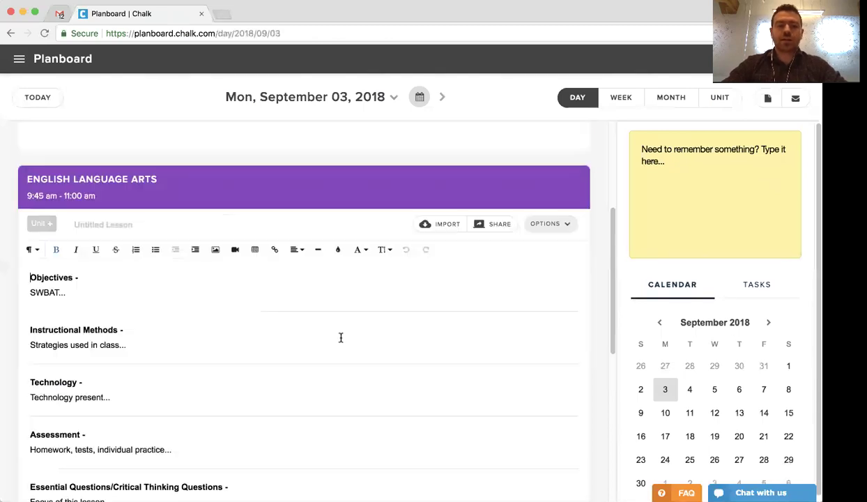
scroll(226, 318, "down", 1)
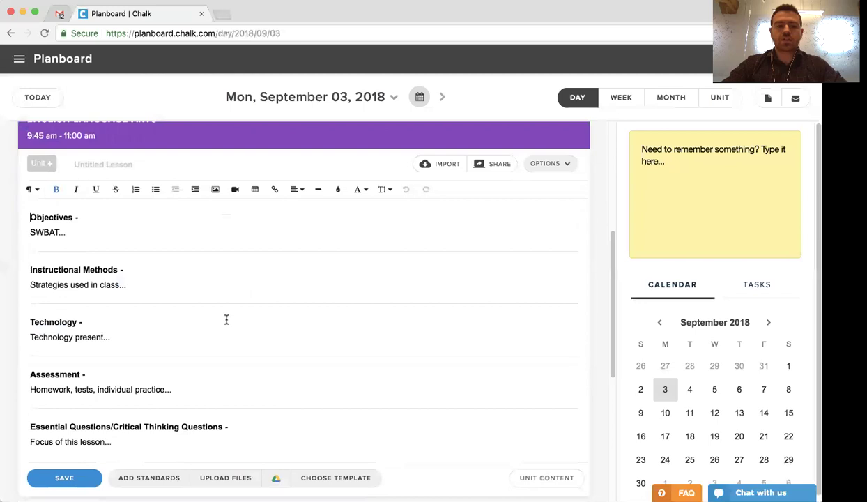
left_click(85, 232)
left_click_drag(86, 232, 28, 230)
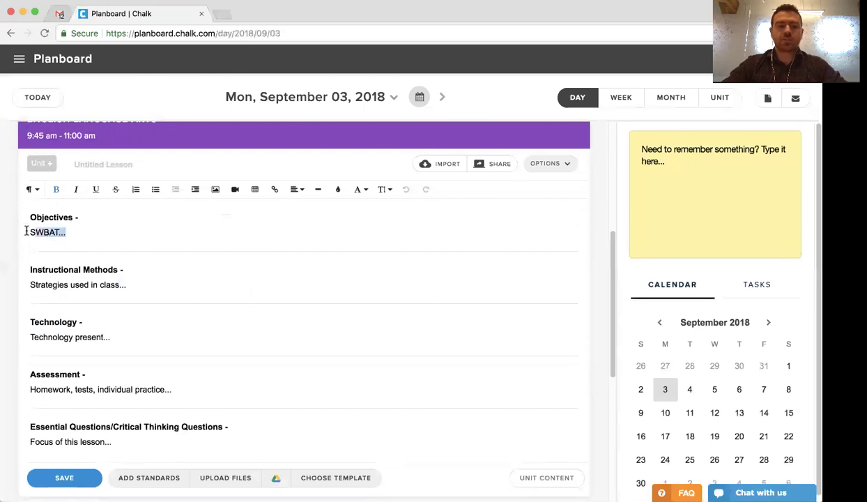
left_click(98, 235)
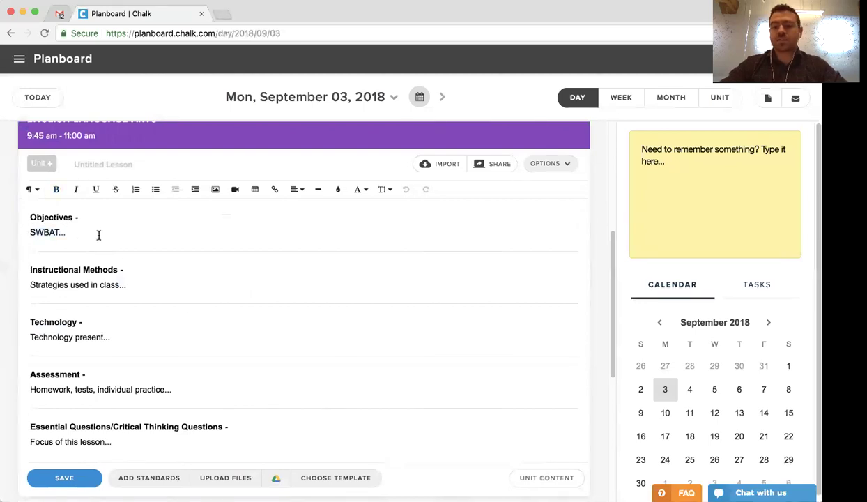
scroll(104, 230, "down", 1)
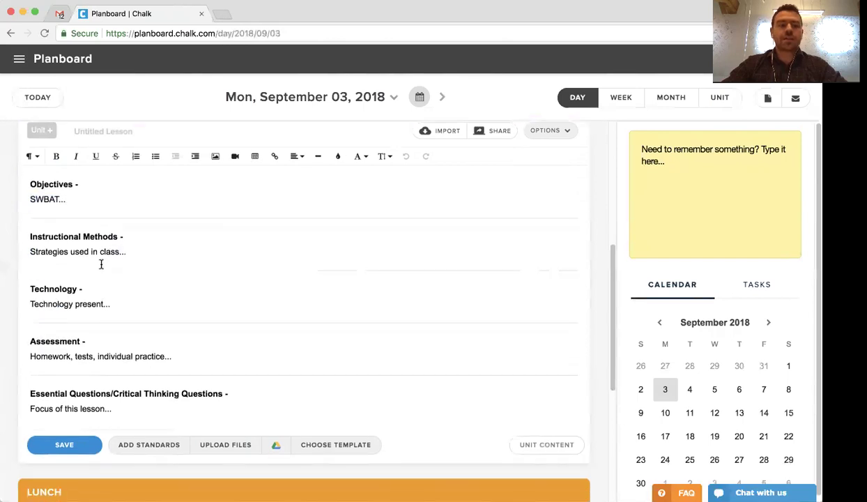